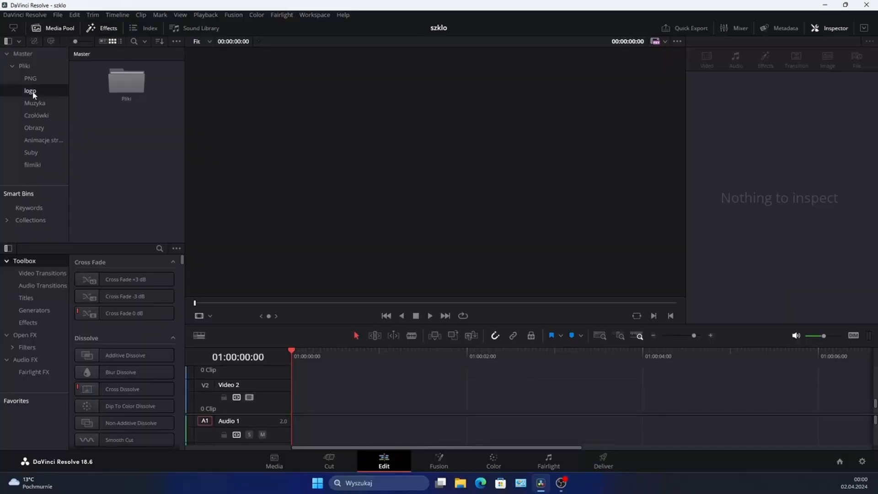
- Place logo z gimpa.png from the logo bin at the start of track Video 2 and extend it to six seconds
{"action": "left_click", "coordinate": [33, 93]}
{"action": "left_click", "coordinate": [114, 171]}
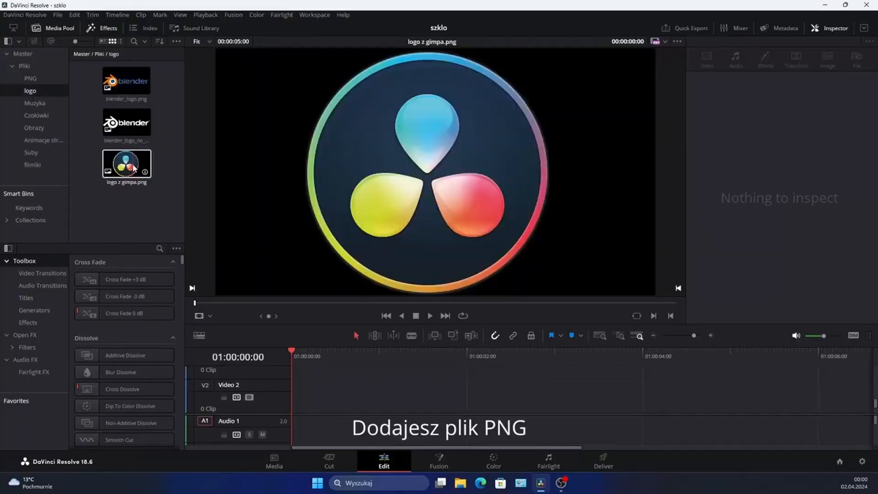
{"action": "left_click_drag", "start_coordinate": [127, 171], "coordinate": [310, 396]}
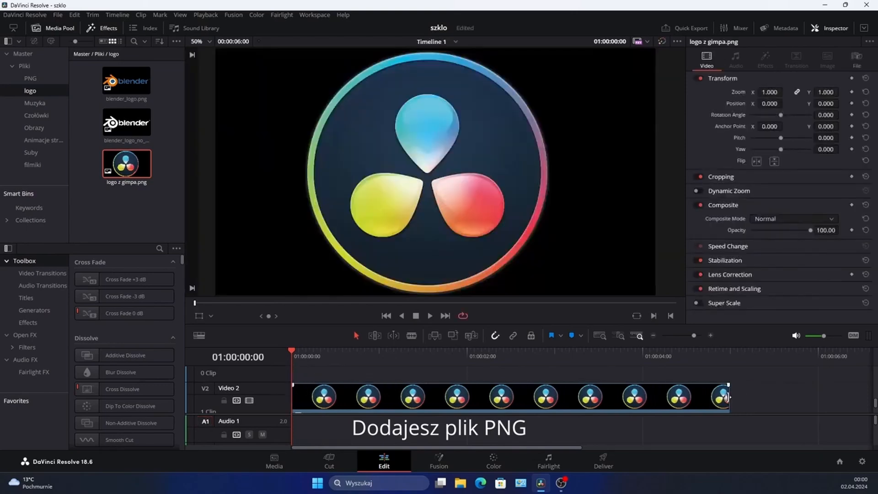
{"action": "left_click_drag", "start_coordinate": [727, 397], "coordinate": [815, 398]}
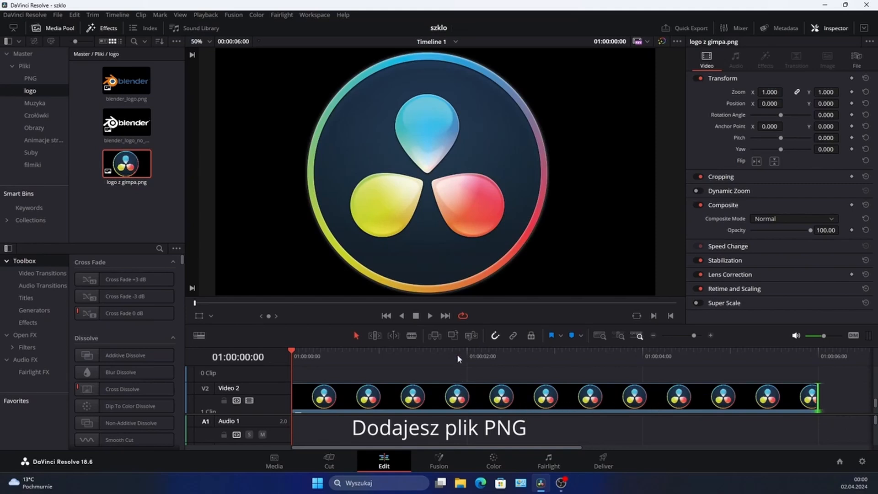
- Play back the logo clip, stop playback, and return the playhead to 01:00:00:00
{"action": "left_click", "coordinate": [431, 316]}
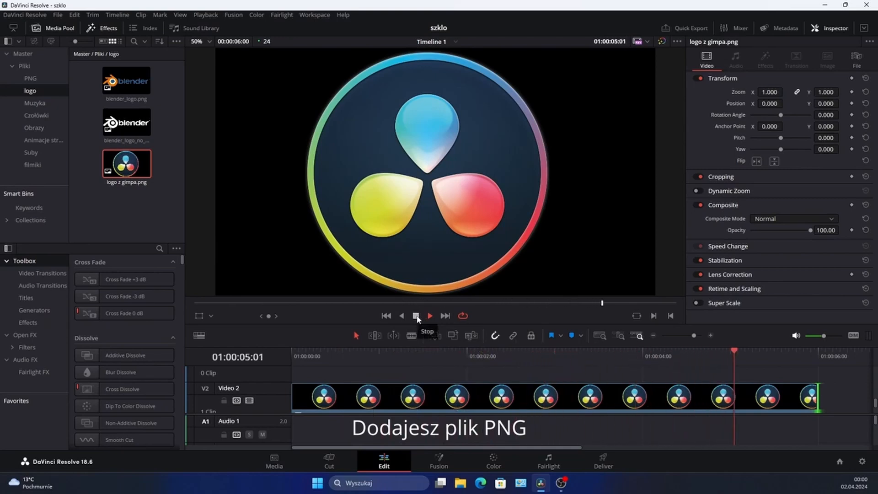
{"action": "left_click", "coordinate": [417, 317]}
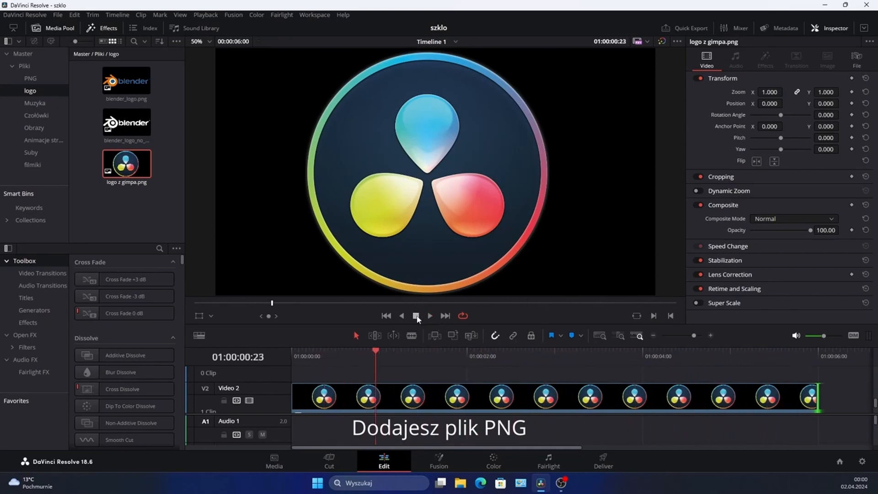
{"action": "left_click_drag", "start_coordinate": [375, 351], "coordinate": [294, 347]}
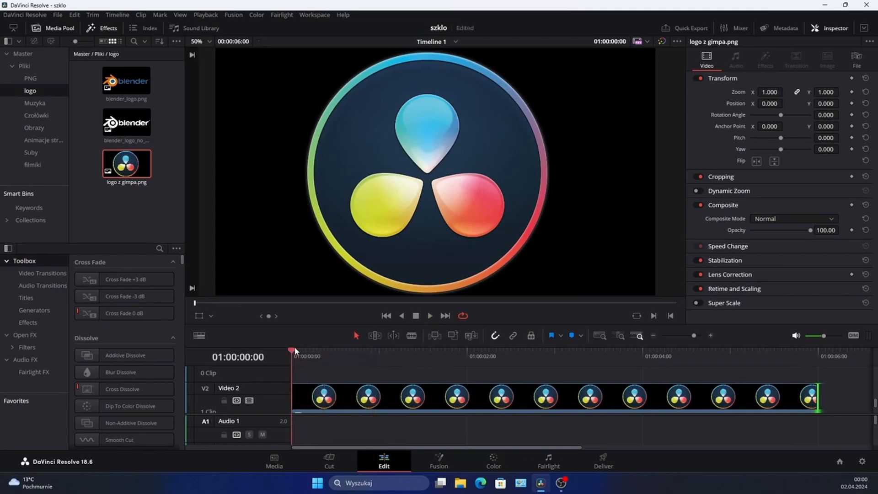
- Add Zoom and Position keyframes to the logo clip at 01:00:00:00, with Zoom set to 0.000
{"action": "left_click", "coordinate": [389, 400]}
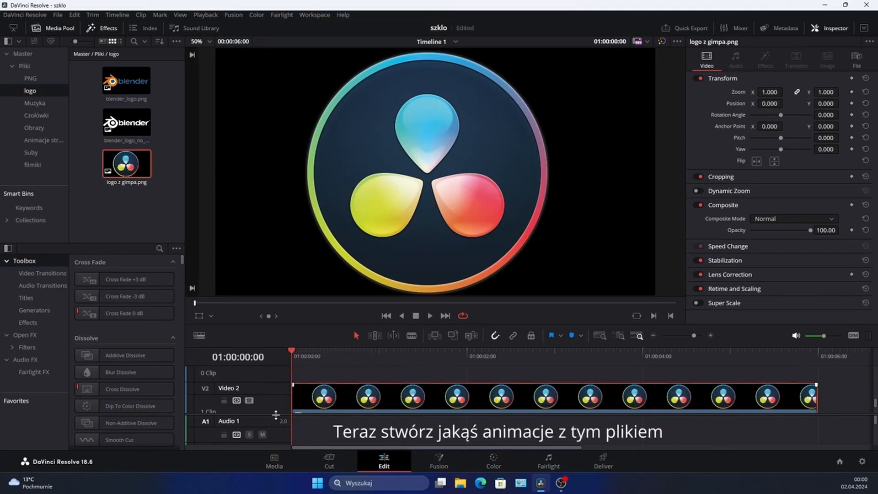
{"action": "left_click_drag", "start_coordinate": [275, 414], "coordinate": [275, 443]}
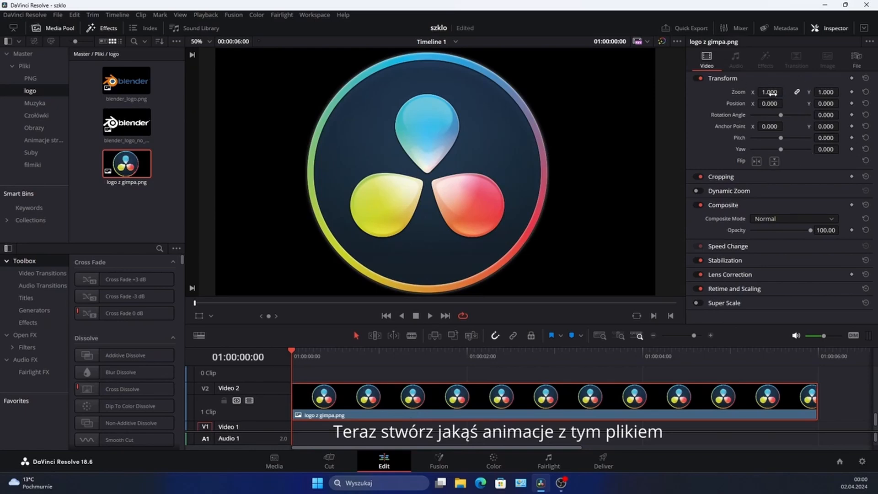
{"action": "left_click_drag", "start_coordinate": [771, 93], "coordinate": [728, 93]}
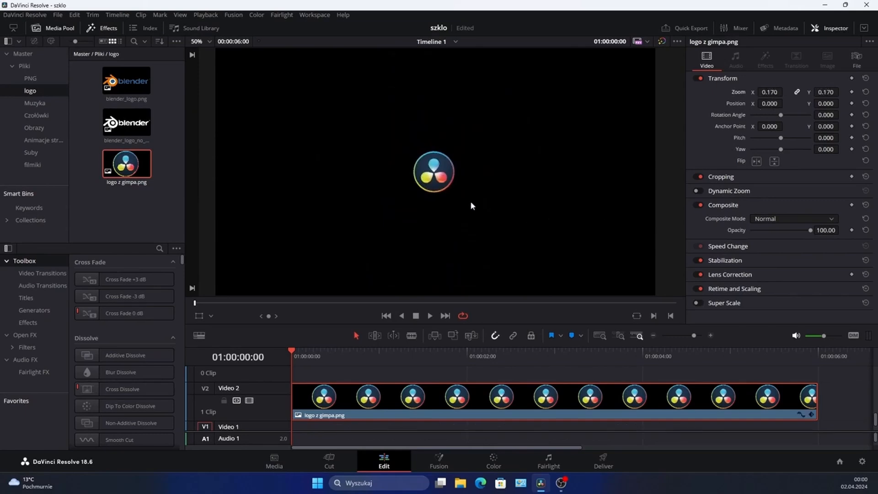
{"action": "key", "text": "ctrl+s"}
{"action": "left_click", "coordinate": [852, 104]}
{"action": "left_click_drag", "start_coordinate": [769, 92], "coordinate": [758, 92]}
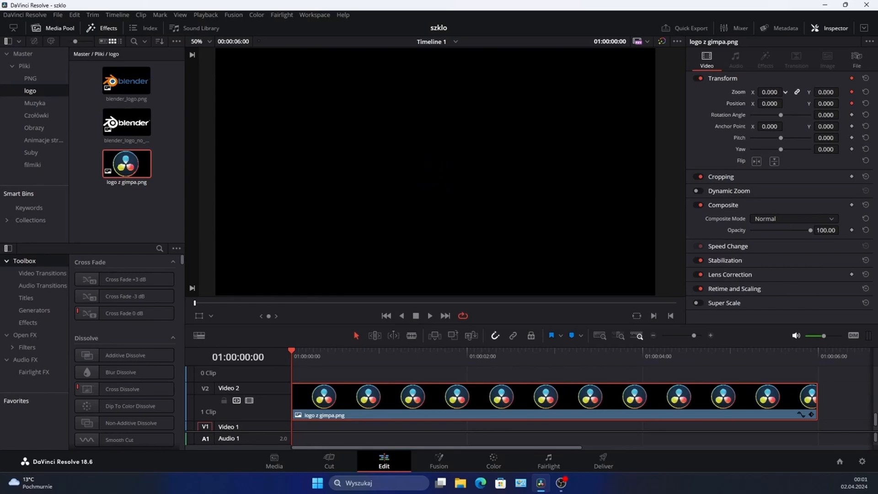
- Keyframe the logo's Zoom at 0.710 at 01:00:01:00 and at 0.150 at 01:00:02:00
{"action": "left_click", "coordinate": [378, 354]}
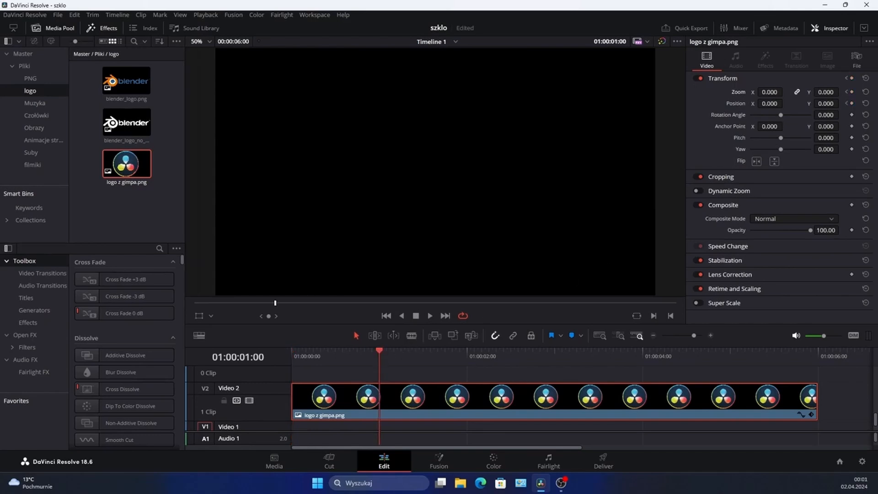
{"action": "left_click_drag", "start_coordinate": [769, 92], "coordinate": [785, 91]}
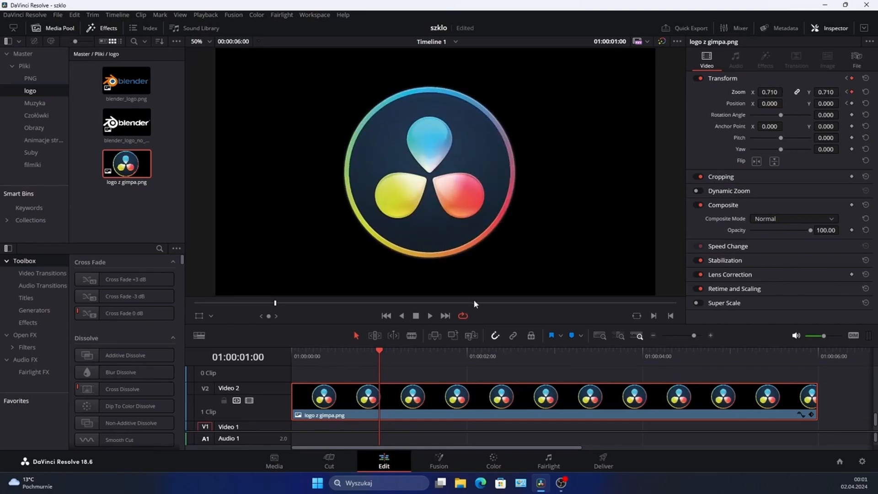
{"action": "left_click", "coordinate": [466, 351]}
{"action": "mouse_move", "coordinate": [771, 92]}
{"action": "left_mouse_down"}
{"action": "mouse_move", "coordinate": [785, 91]}
{"action": "mouse_move", "coordinate": [772, 92]}
{"action": "left_mouse_up"}
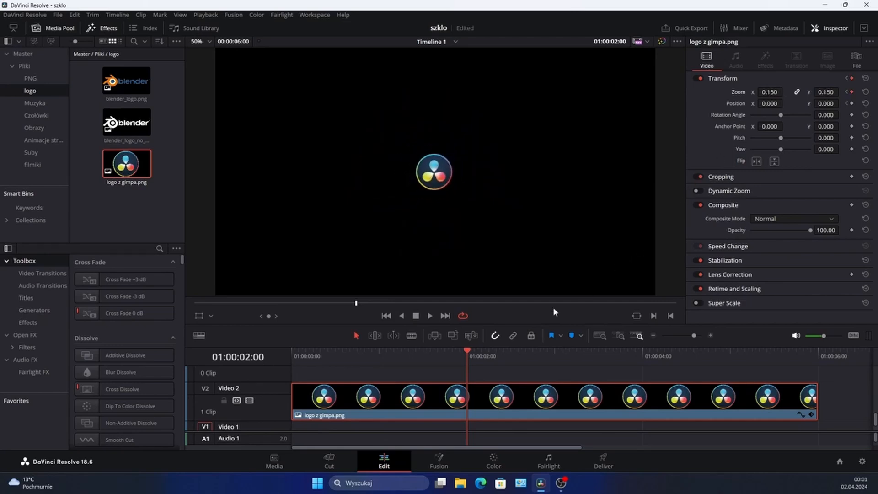
- Keyframe the logo's current Position at 01:00:02:04, and set Position Y to 427.000 at 01:00:03:00
{"action": "left_click", "coordinate": [481, 349]}
{"action": "left_click", "coordinate": [851, 104]}
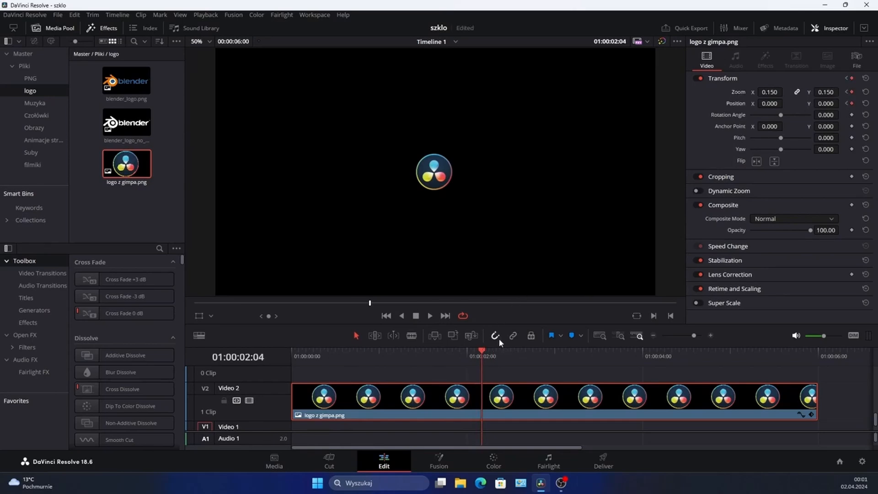
{"action": "left_click_drag", "start_coordinate": [485, 353], "coordinate": [557, 354]}
{"action": "left_click_drag", "start_coordinate": [825, 103], "coordinate": [842, 104]}
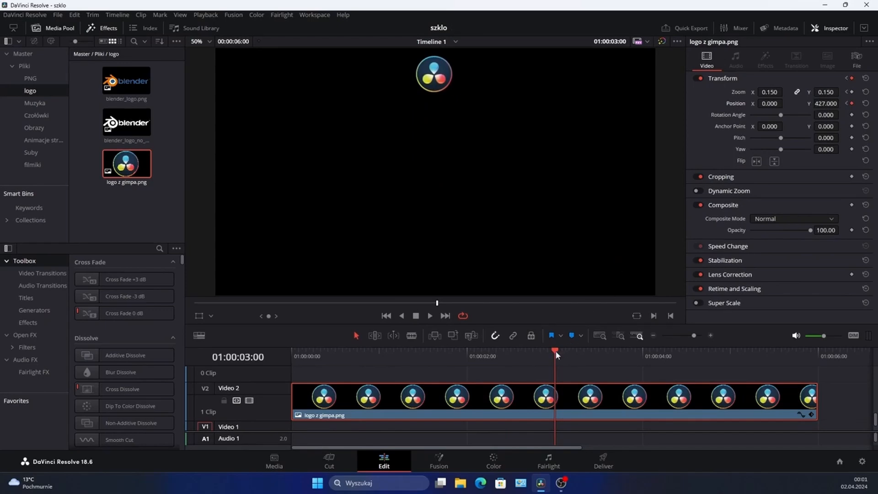
- At 01:00:04:00, set the logo's Position Y to -369.000 and its Zoom to 0.000
{"action": "left_click_drag", "start_coordinate": [556, 350], "coordinate": [642, 351]}
{"action": "left_click_drag", "start_coordinate": [829, 103], "coordinate": [841, 103]}
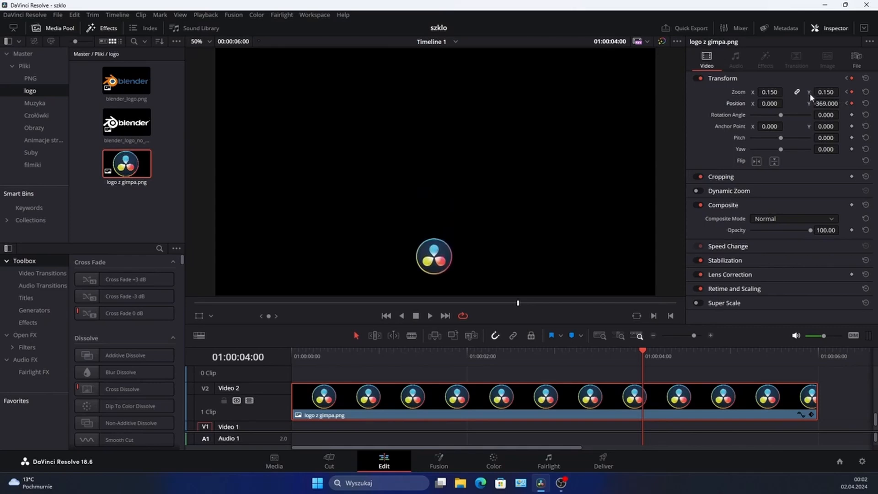
{"action": "left_click_drag", "start_coordinate": [785, 91], "coordinate": [785, 92]}
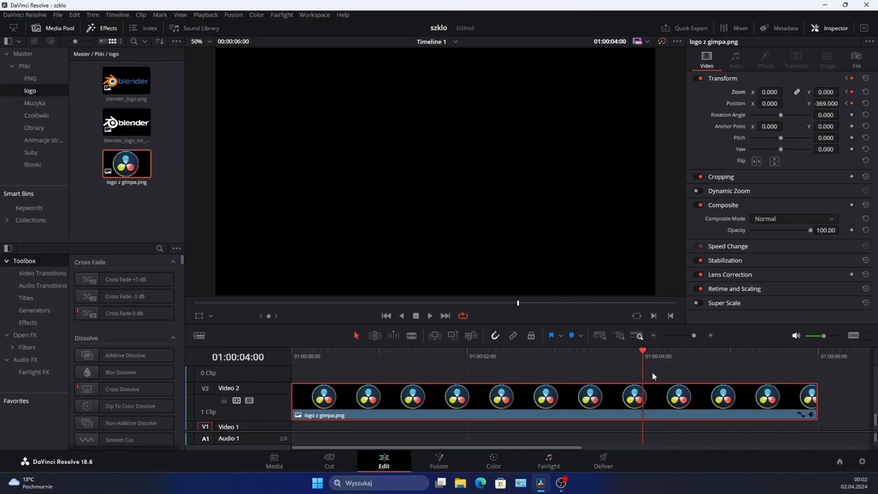
- Play the animation from the start and trim the logo clip's end to 01:00:04:13
{"action": "left_click_drag", "start_coordinate": [639, 352], "coordinate": [292, 363]}
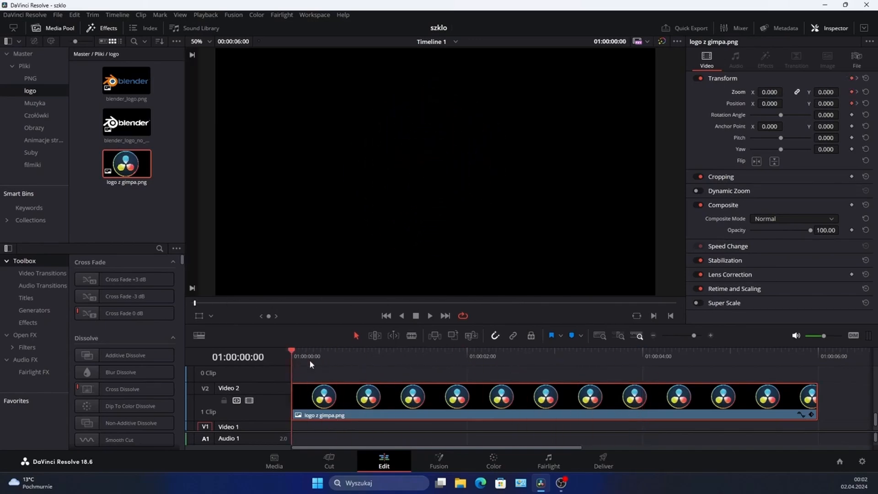
{"action": "left_click", "coordinate": [429, 315]}
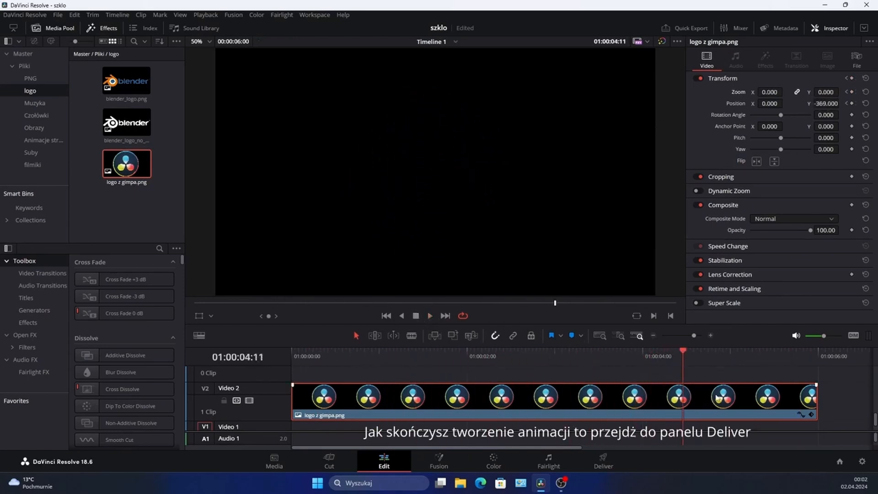
{"action": "mouse_move", "coordinate": [681, 349]}
{"action": "left_mouse_down"}
{"action": "mouse_move", "coordinate": [700, 351]}
{"action": "mouse_move", "coordinate": [691, 350]}
{"action": "left_mouse_up"}
{"action": "left_click_drag", "start_coordinate": [816, 401], "coordinate": [689, 399]}
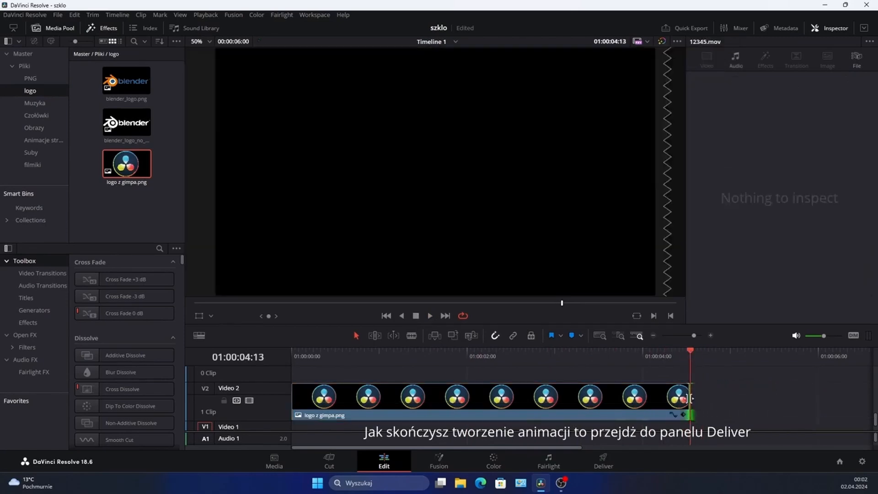
- Play back the trimmed logo animation and stop playback
{"action": "left_click", "coordinate": [430, 315]}
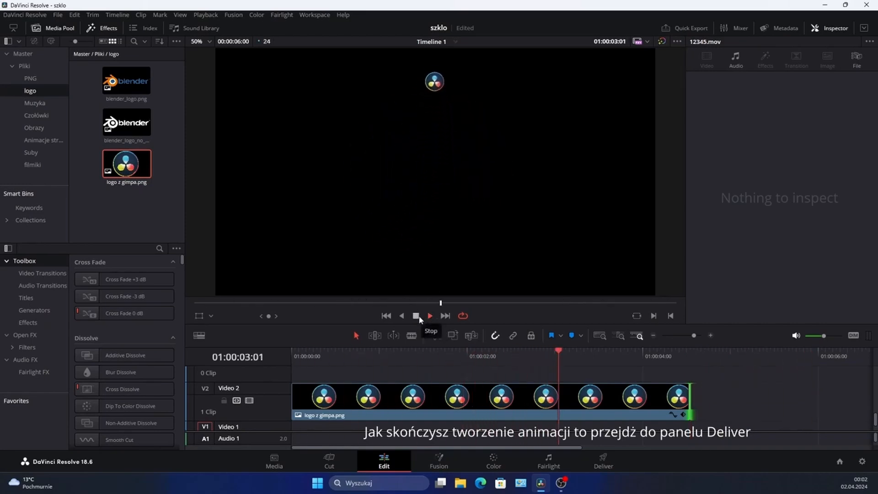
{"action": "left_click", "coordinate": [417, 316]}
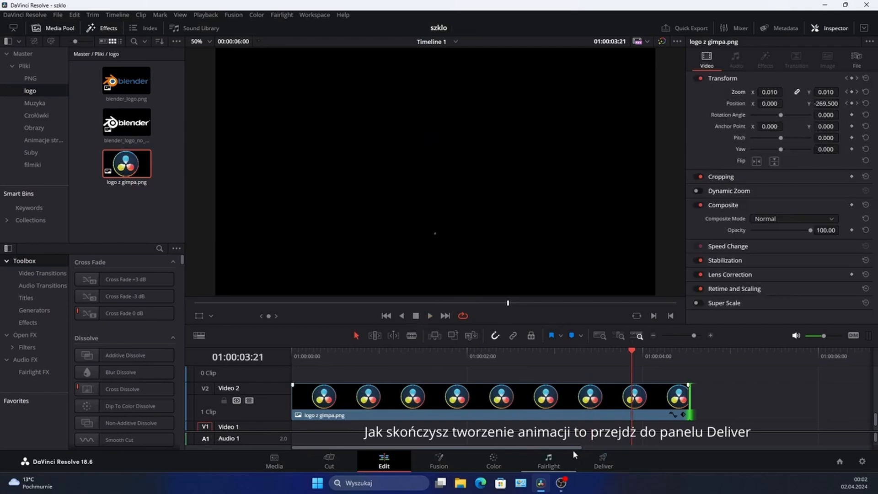
{"action": "left_click_drag", "start_coordinate": [574, 447], "coordinate": [521, 439]}
- Open the Deliver page and limit the render range to the logo clip, from 01:00:00:00 to 01:00:04:10
{"action": "left_click", "coordinate": [604, 458]}
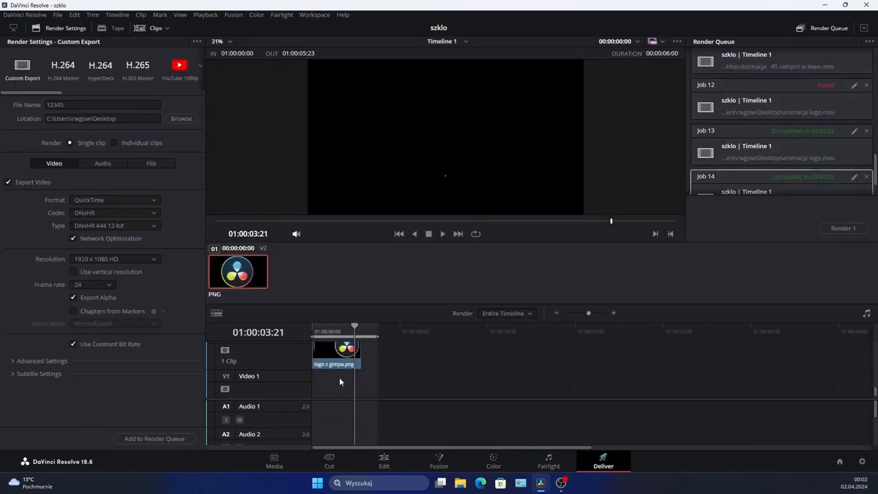
{"action": "left_click_drag", "start_coordinate": [377, 336], "coordinate": [311, 330]}
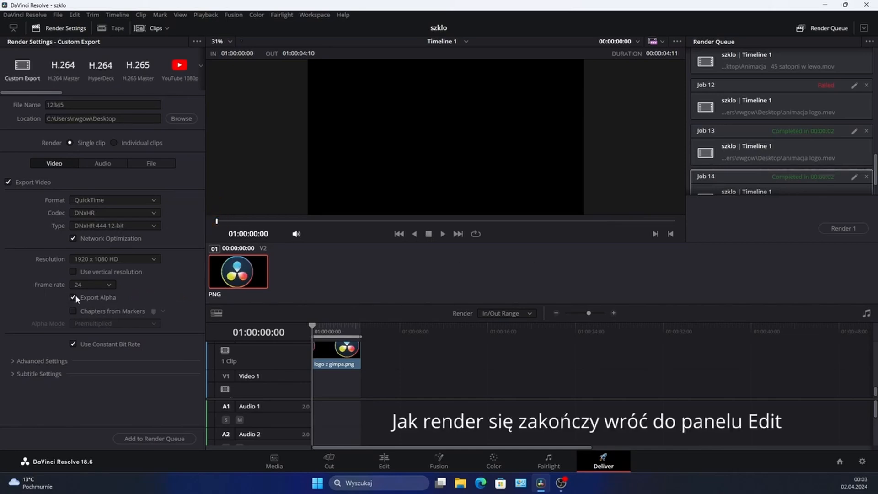
- Name the export 123456, add it to the render queue despite offline clips, and render the job
{"action": "left_click", "coordinate": [69, 104]}
{"action": "left_click", "coordinate": [135, 440]}
{"action": "left_click", "coordinate": [154, 439]}
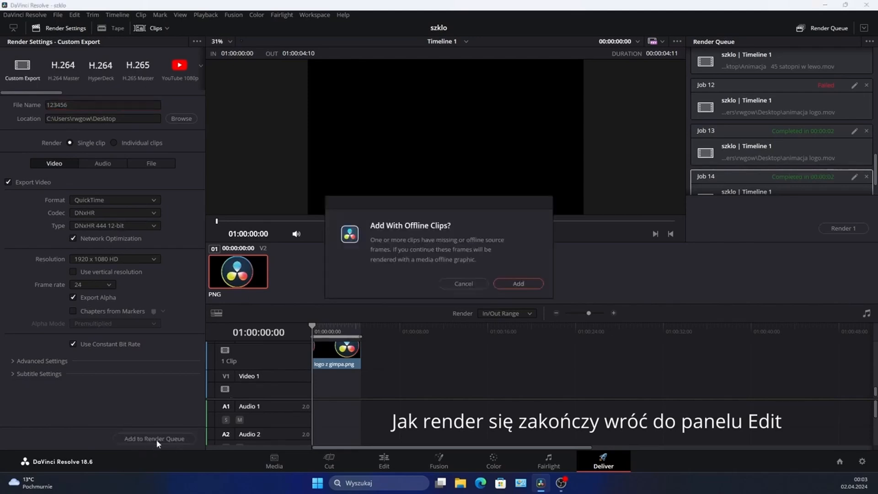
{"action": "left_click", "coordinate": [518, 284]}
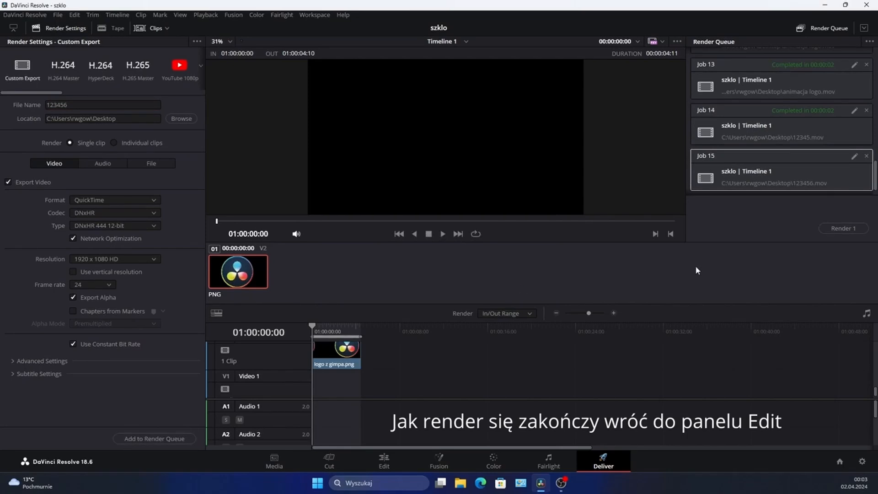
{"action": "left_click", "coordinate": [846, 230]}
- Return to the Edit page and delete the animated logo clip from track Video 2
{"action": "left_click", "coordinate": [385, 461]}
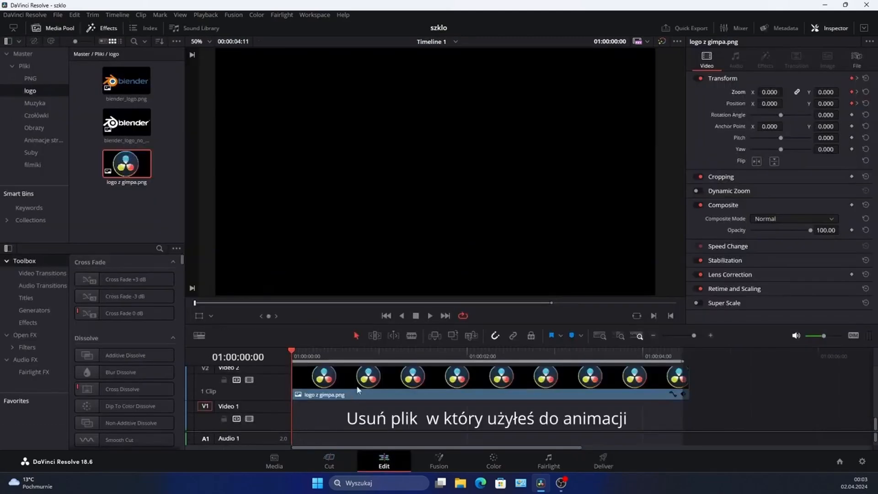
{"action": "right_click", "coordinate": [456, 378]}
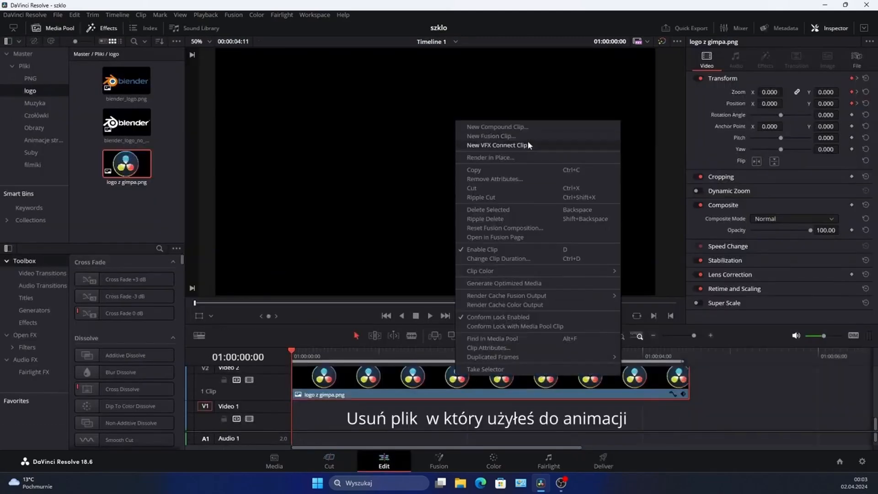
{"action": "left_click", "coordinate": [488, 209]}
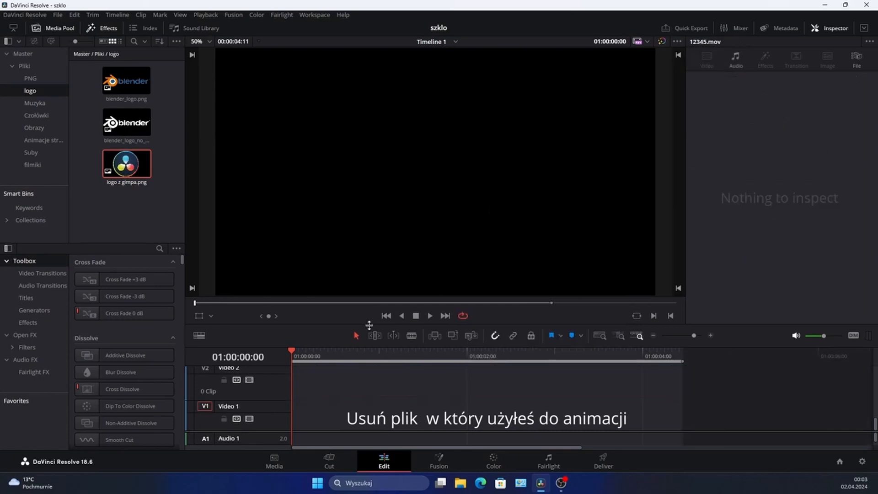
- Import the rendered file 123456 from the desktop into the Master bin
{"action": "left_click", "coordinate": [128, 165]}
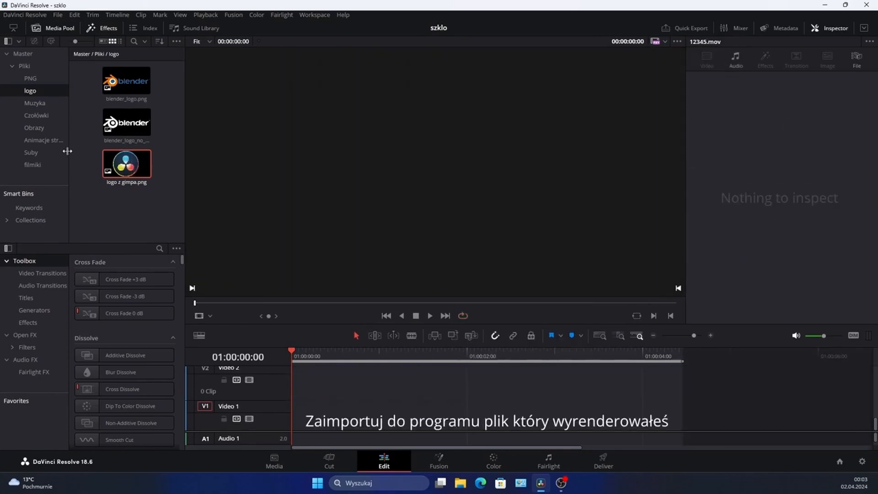
{"action": "left_click", "coordinate": [25, 54]}
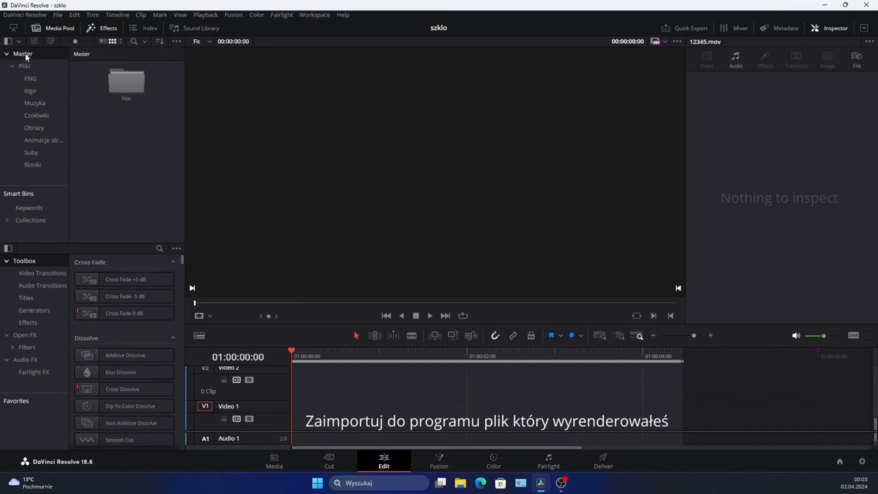
{"action": "right_click", "coordinate": [132, 148]}
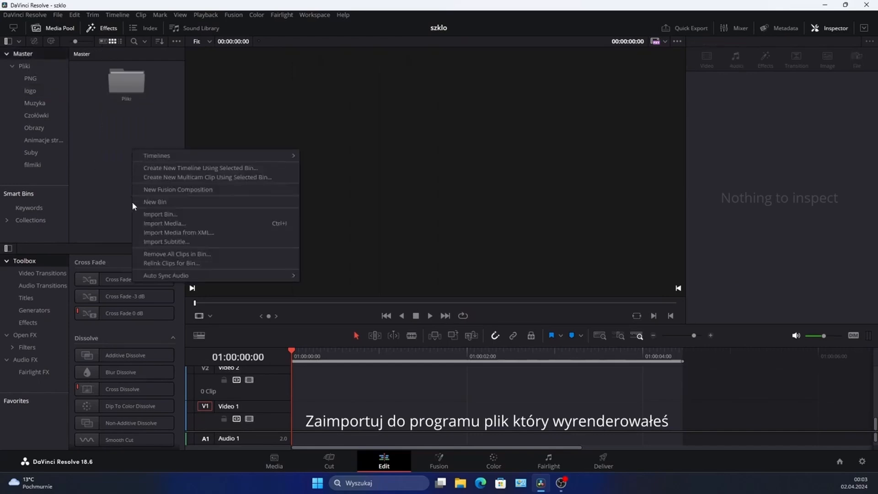
{"action": "left_click", "coordinate": [171, 224]}
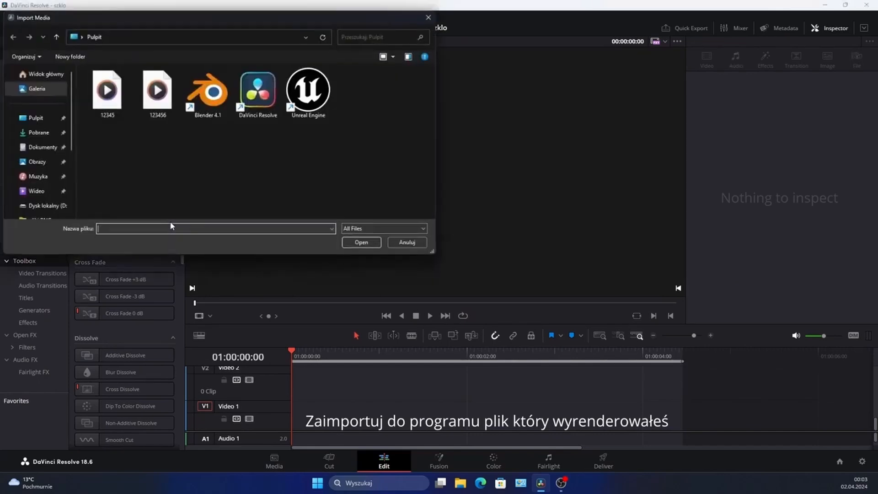
{"action": "left_click", "coordinate": [157, 93]}
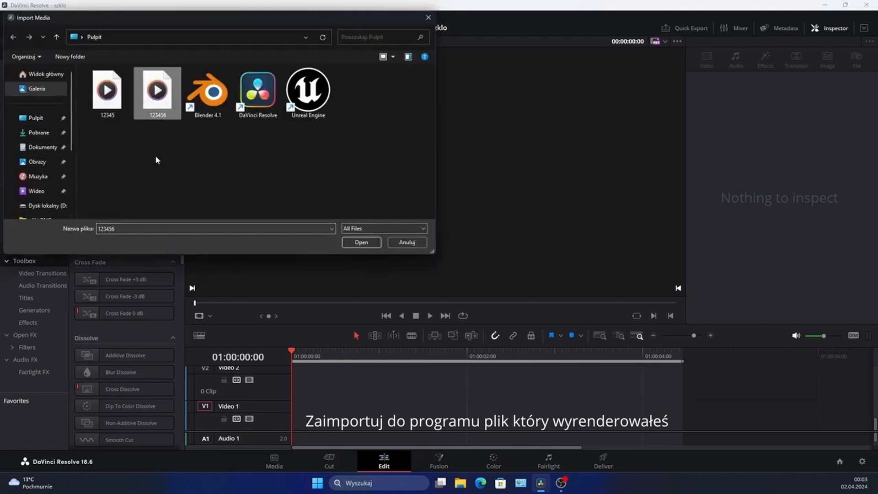
{"action": "left_click", "coordinate": [360, 246]}
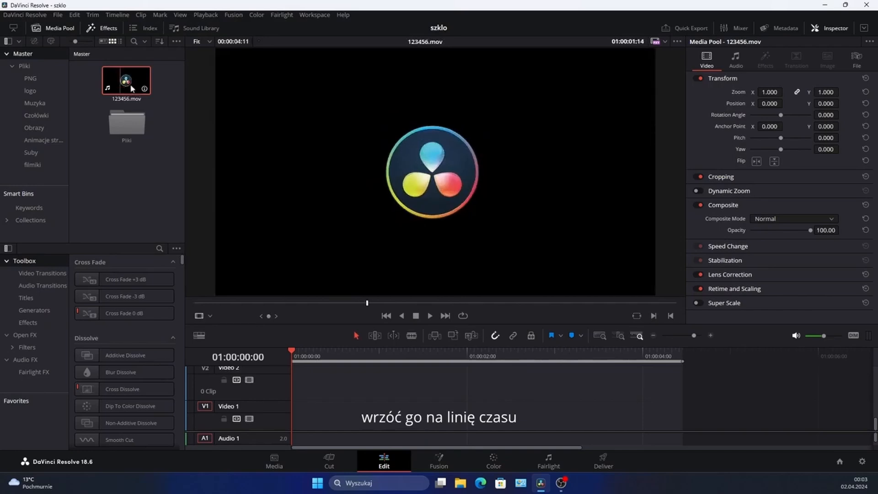
- Place 123456.mov at the start of Video 2 and a Solid Color generator beneath it on Video 1, trimmed to the logo clip's end
{"action": "left_click_drag", "start_coordinate": [119, 81], "coordinate": [318, 395]}
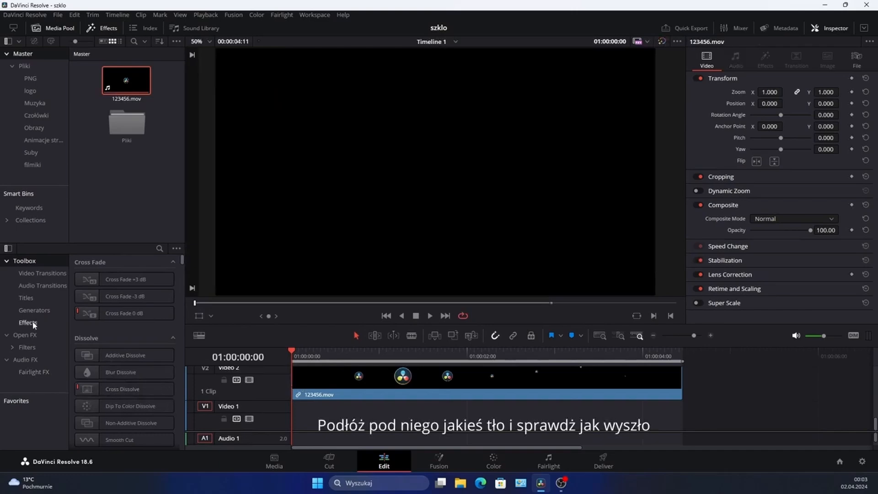
{"action": "left_click", "coordinate": [38, 311]}
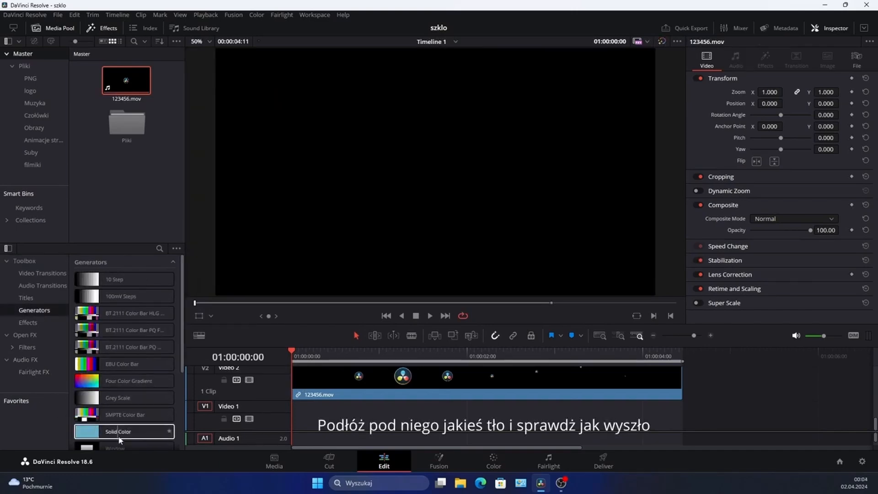
{"action": "left_click_drag", "start_coordinate": [125, 435], "coordinate": [472, 433]}
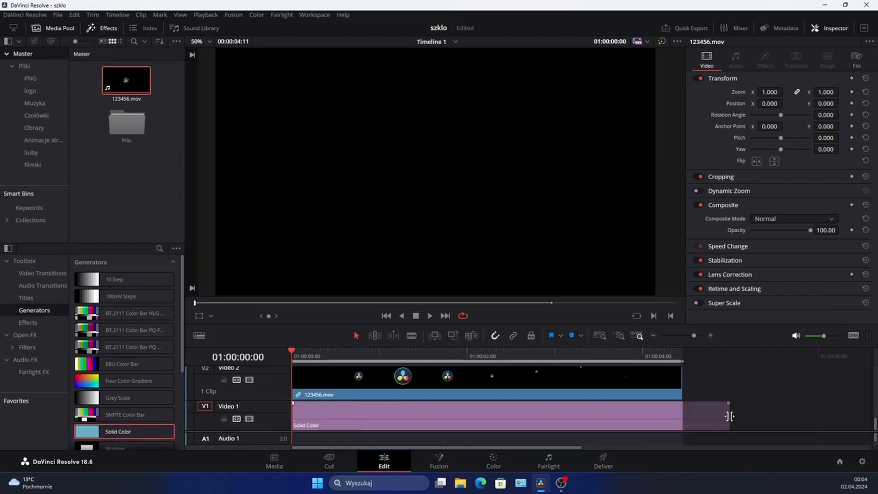
{"action": "left_click_drag", "start_coordinate": [728, 417], "coordinate": [682, 416]}
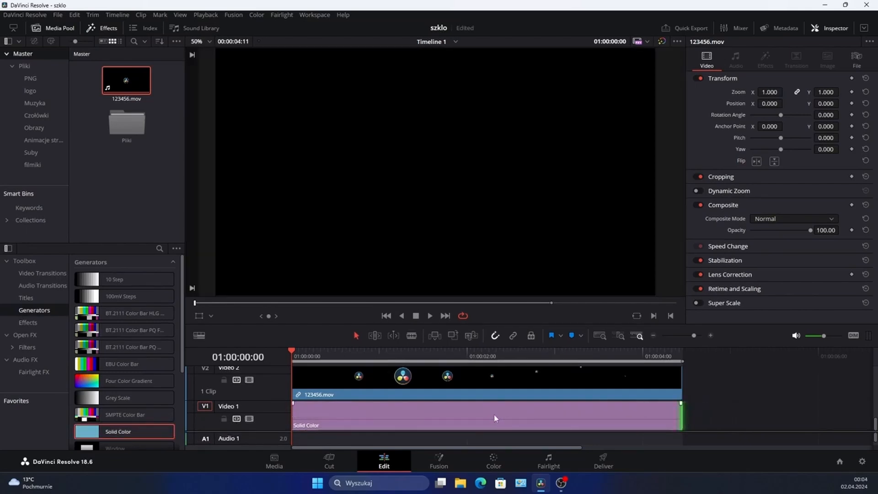
- Set the Solid Color background to dark brown #634200 and play the timeline to check the logo animation over it
{"action": "left_click", "coordinate": [493, 417]}
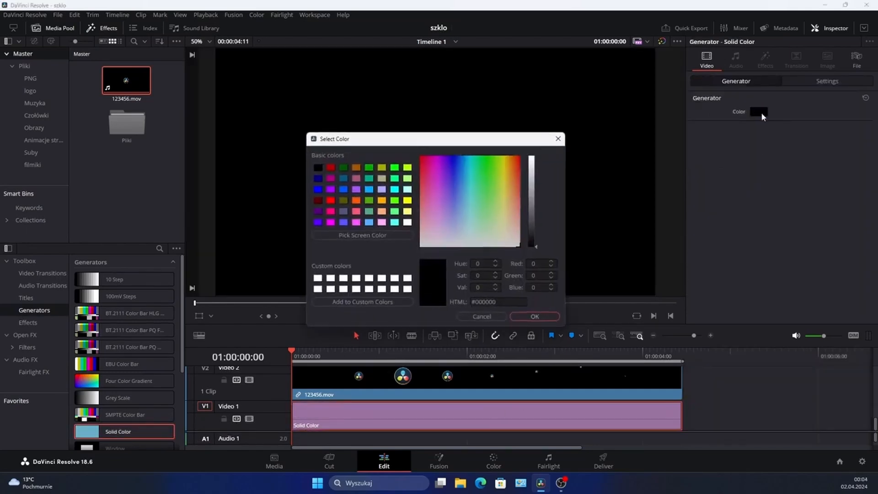
{"action": "left_click", "coordinate": [760, 112]}
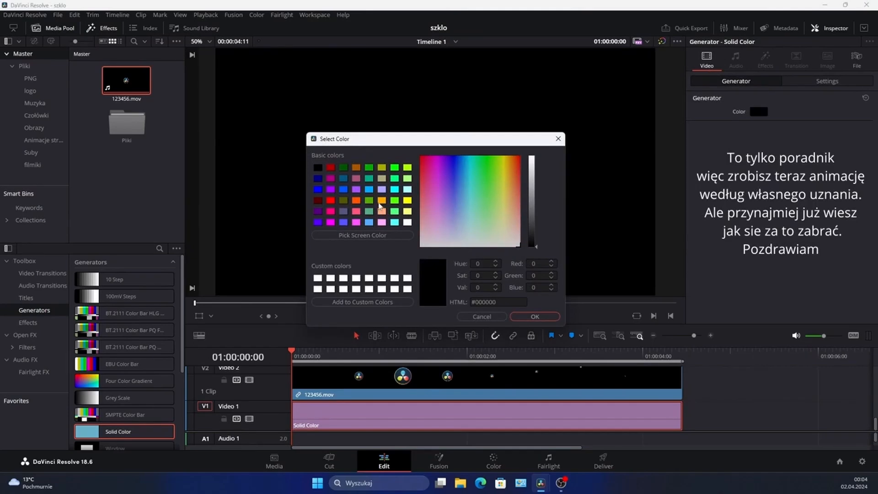
{"action": "left_click", "coordinate": [381, 201]}
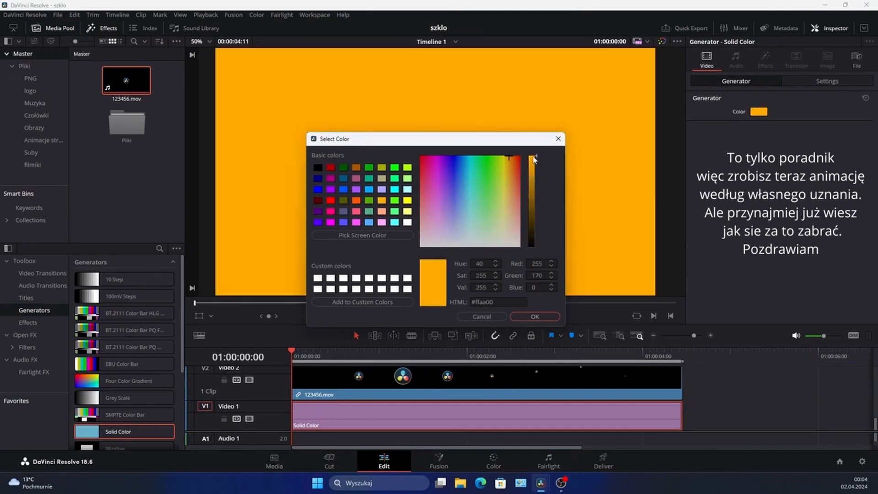
{"action": "left_click_drag", "start_coordinate": [534, 158], "coordinate": [530, 211]}
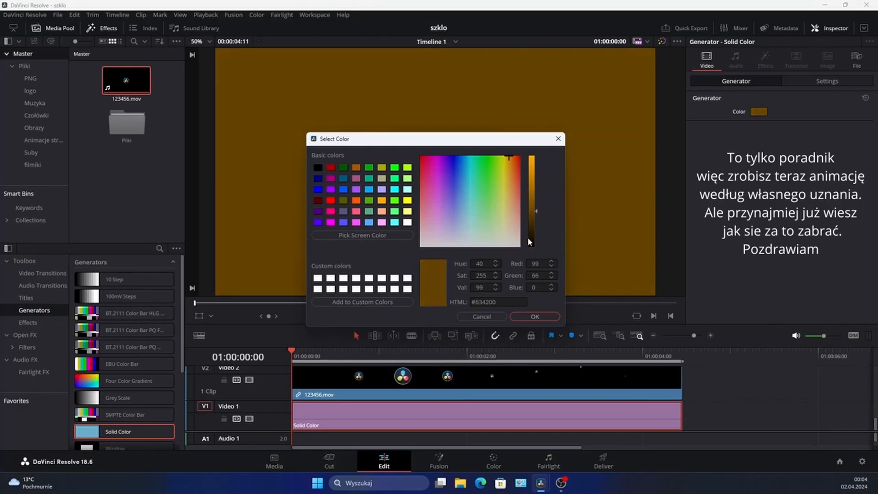
{"action": "left_click", "coordinate": [538, 317]}
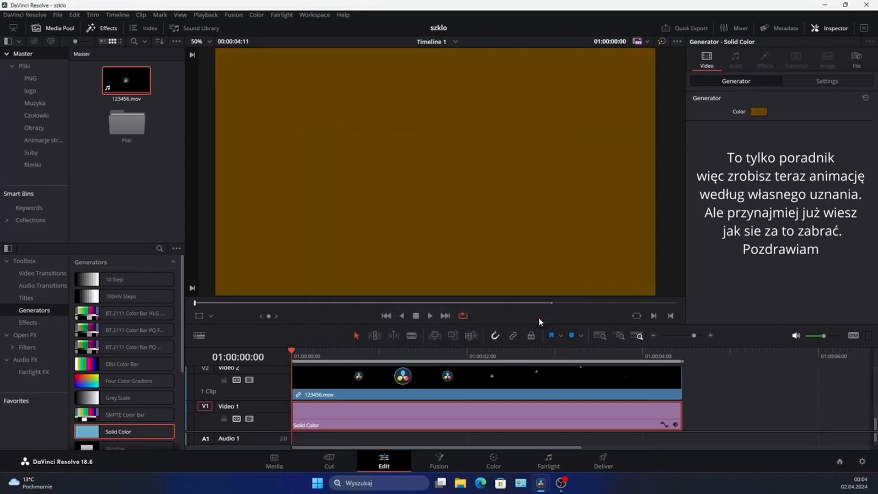
{"action": "left_click", "coordinate": [430, 316]}
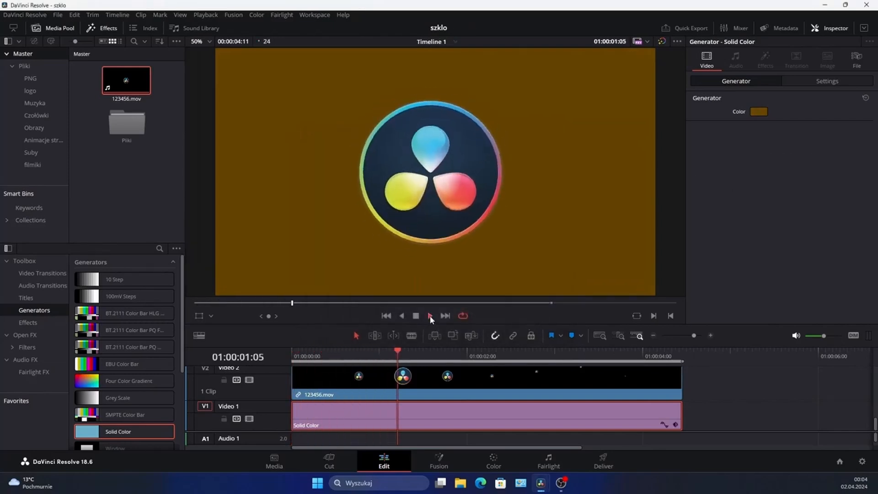